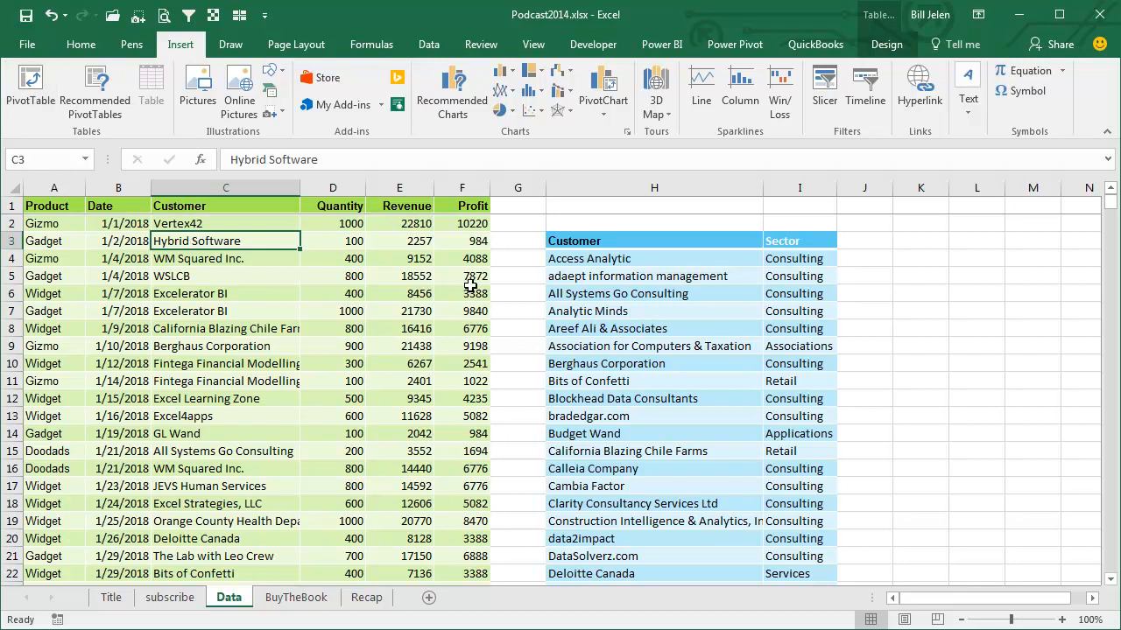
# Check the table names assigned to the customer-sector lookup table and the sales data table
pyautogui.click(690, 315)
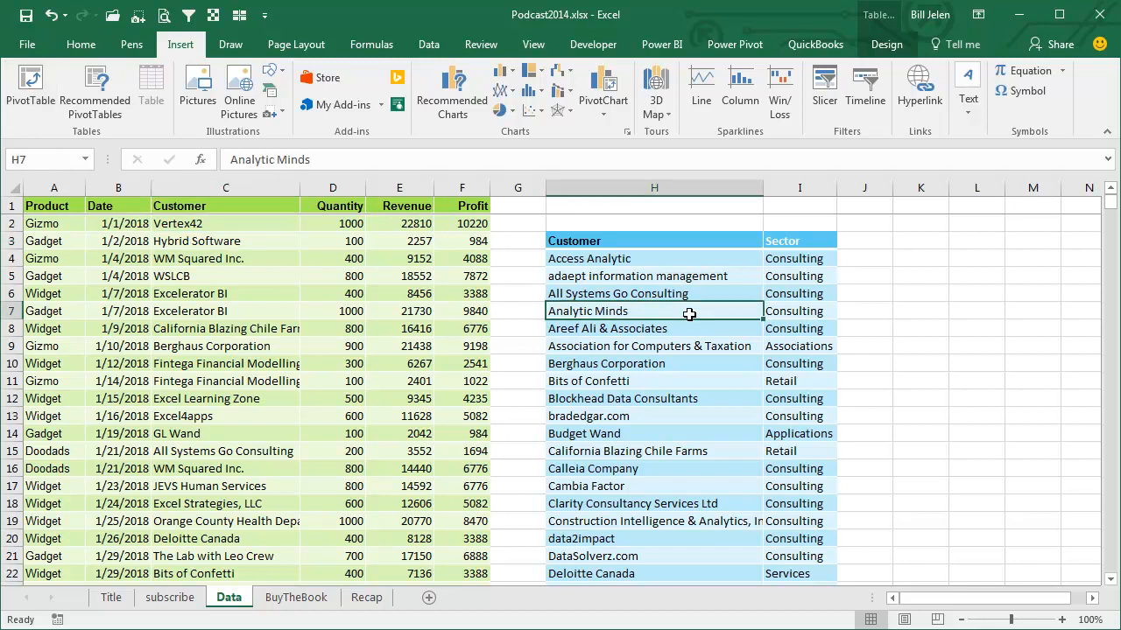
pyautogui.click(886, 44)
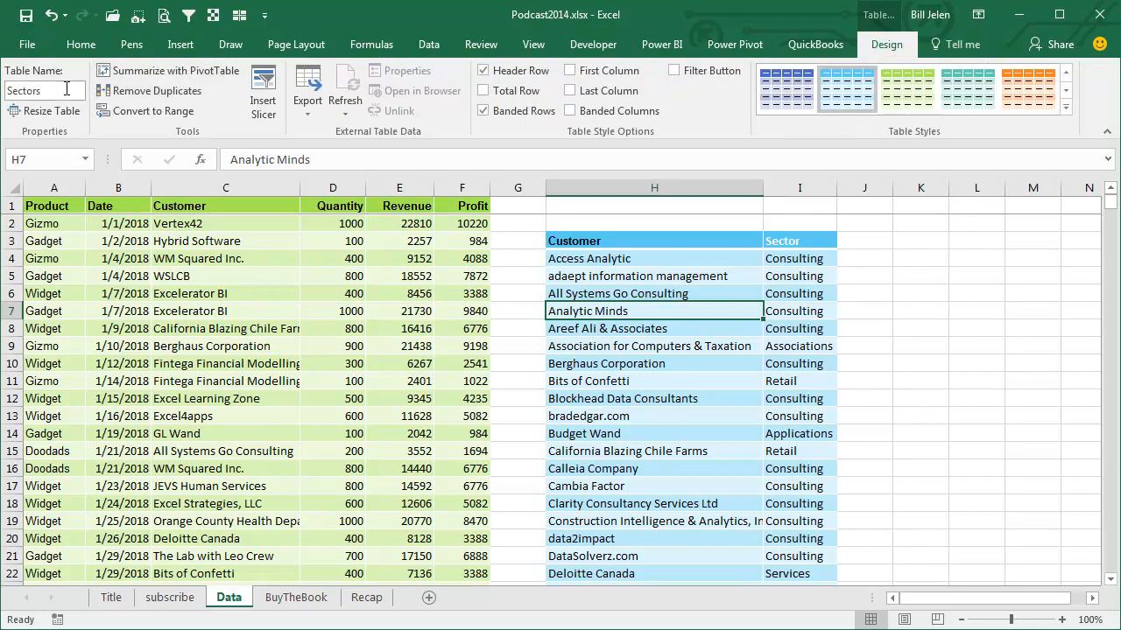
pyautogui.click(187, 260)
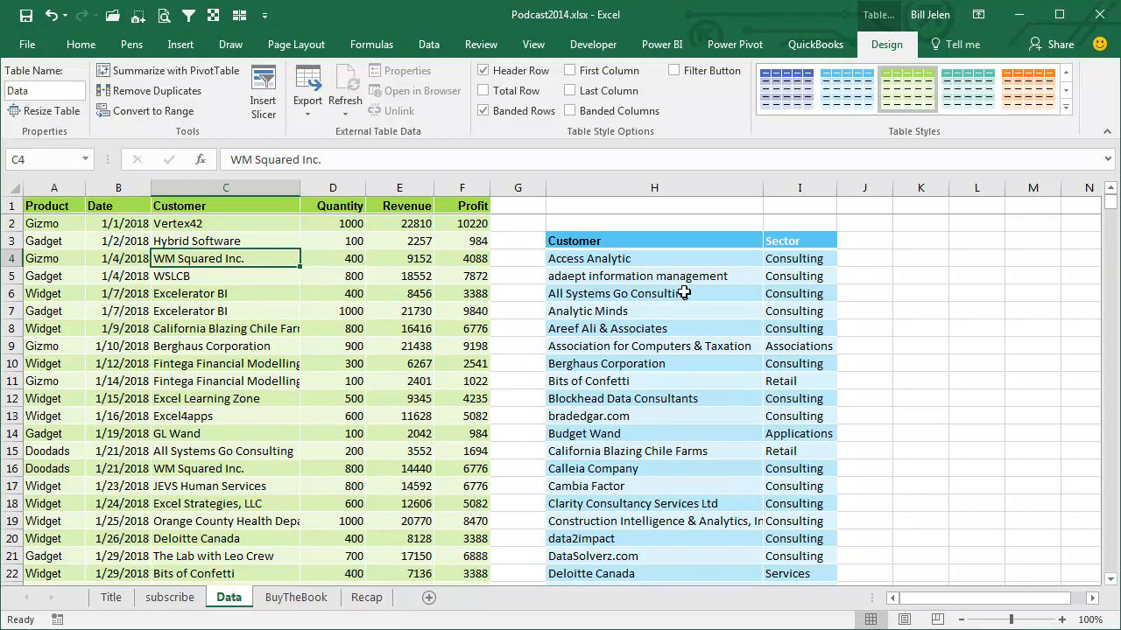
# Fill L3:N16 with headings Head 1 to Head 3 above values of 123, and convert the range to a table with headers
pyautogui.click(973, 241)
pyautogui.write('Head')
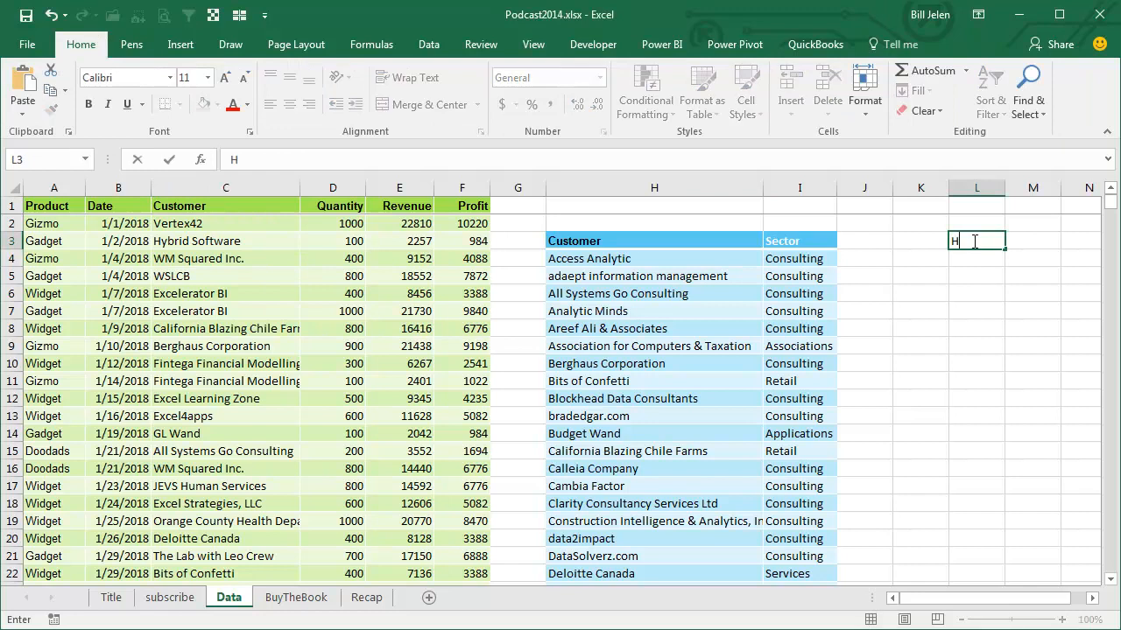
pyautogui.write('1')
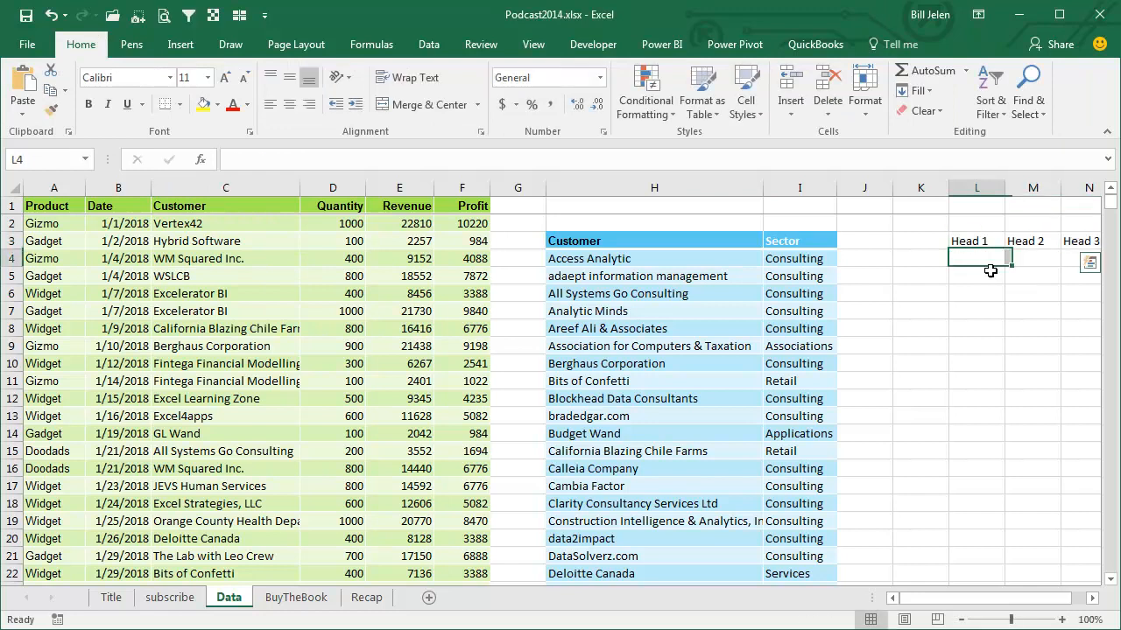
pyautogui.moveTo(976, 259); pyautogui.dragTo(1060, 475)
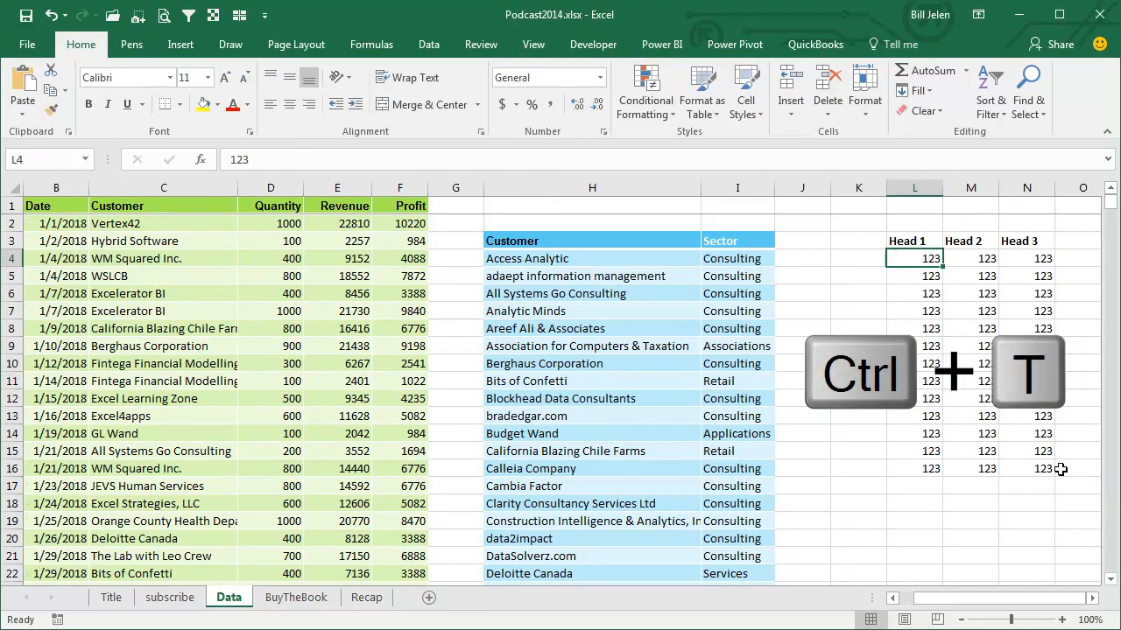
pyautogui.hotkey('ctrl', 't')
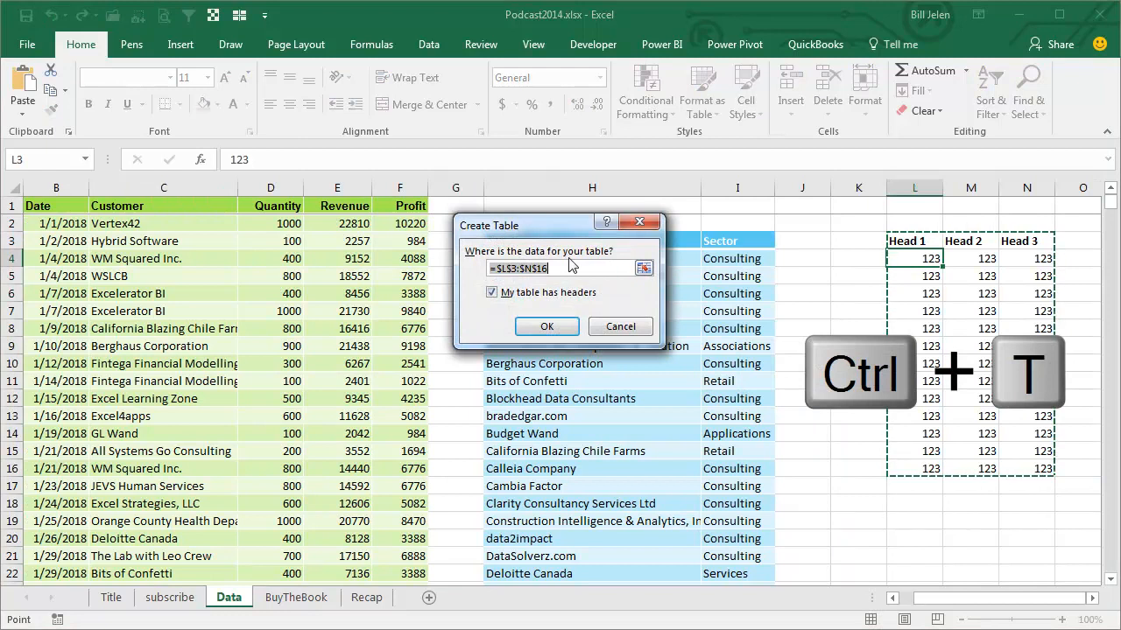
pyautogui.click(554, 326)
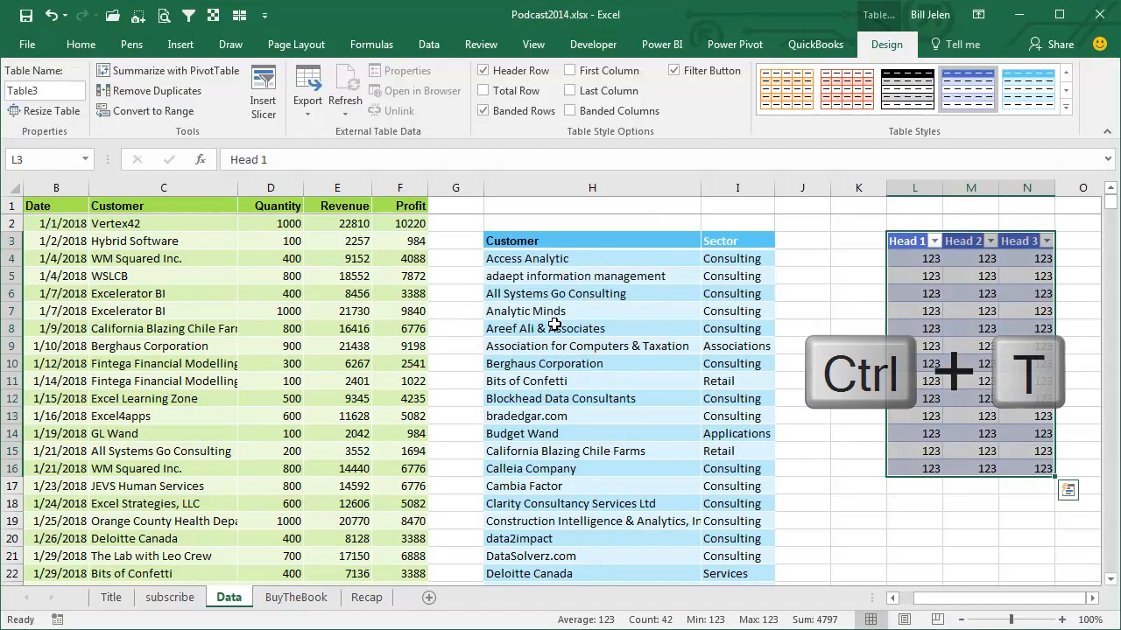
# Rename the sample table as SomethignElse
pyautogui.click(63, 90)
pyautogui.write('Somethign')
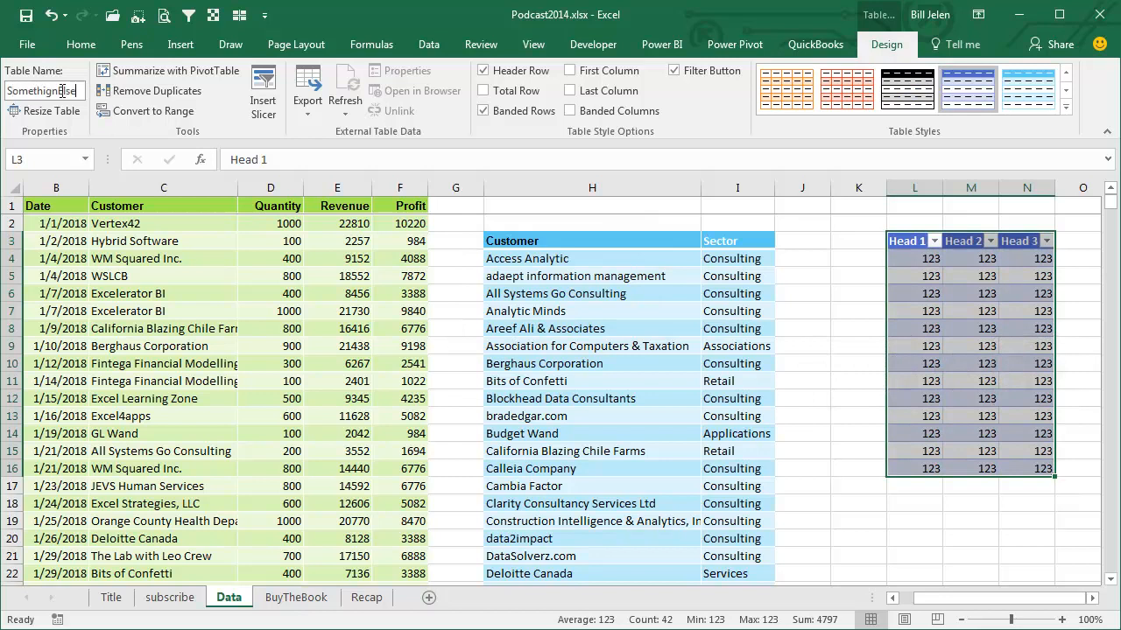
pyautogui.press('Return')
# Delete the entire sample table, including its headings
pyautogui.click(907, 247)
pyautogui.hotkey('ctrl', 'shift', 'Right')
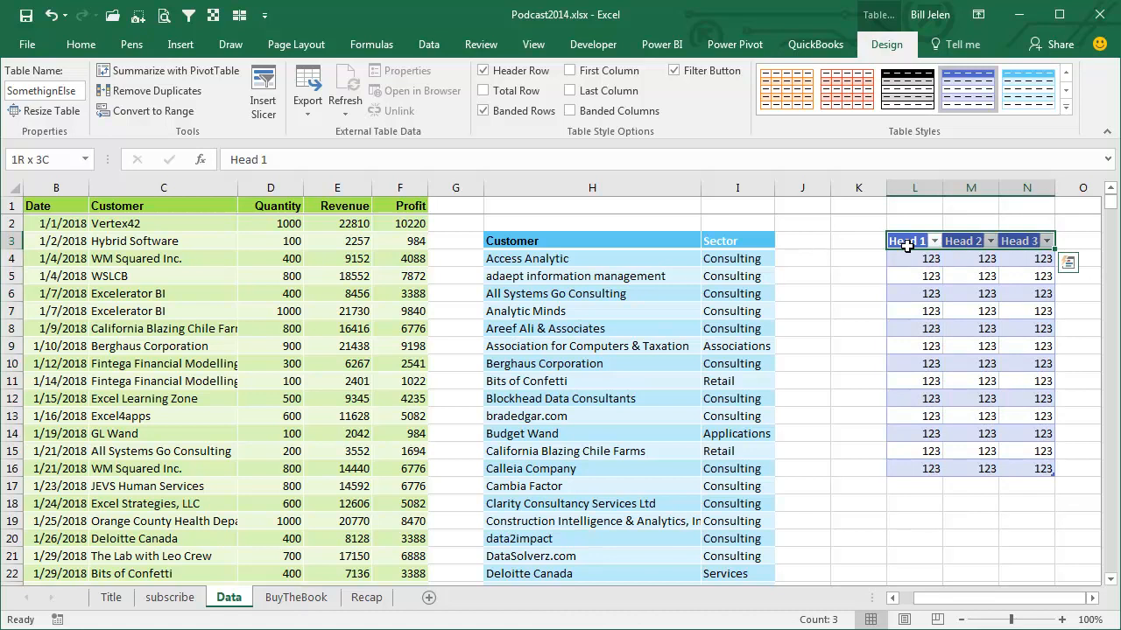
pyautogui.hotkey('ctrl', 'shift', 'Down')
pyautogui.press('Delete')
# Create a PivotTable from the Data table on a new worksheet, adding the data to the Data Model
pyautogui.press('Left')
pyautogui.press('Left')
pyautogui.press('Left')
pyautogui.press('Home')
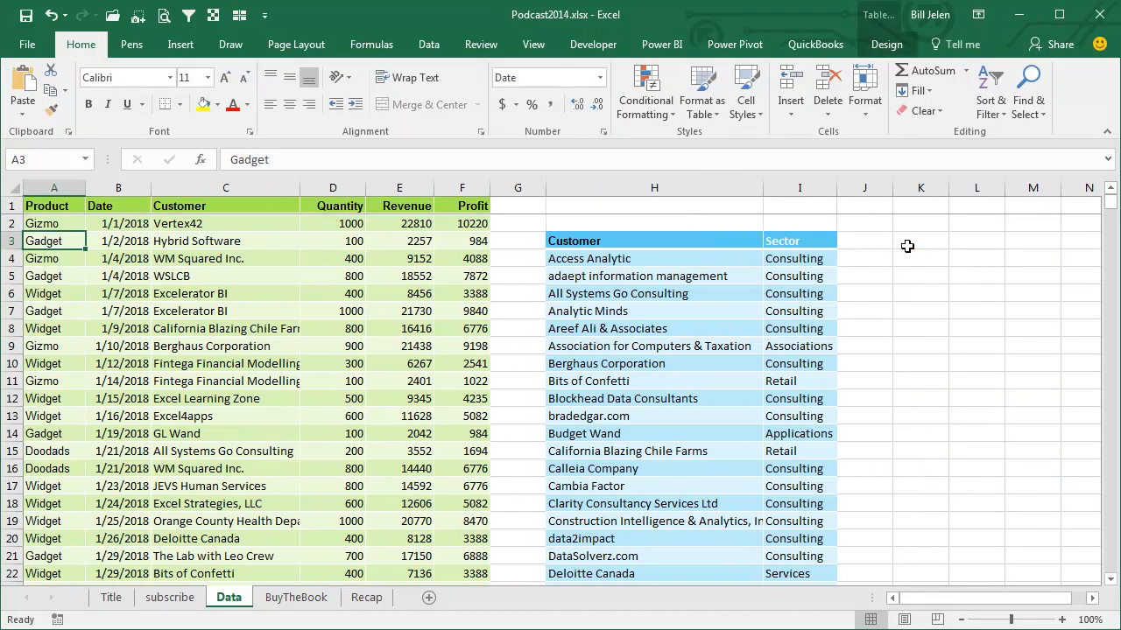
pyautogui.click(181, 43)
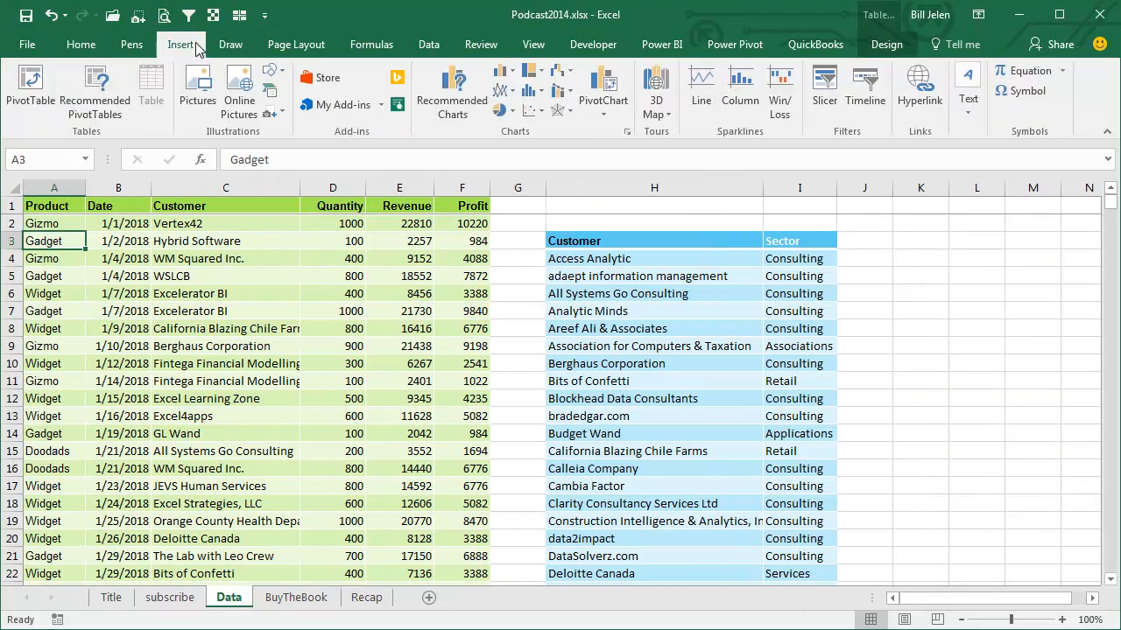
pyautogui.click(31, 83)
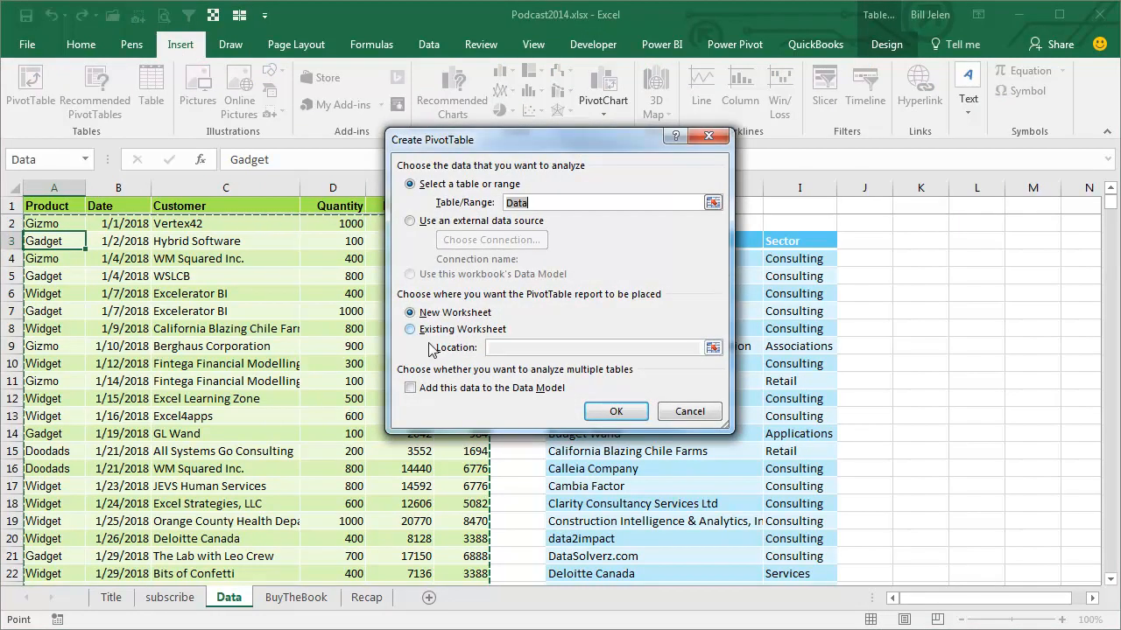
pyautogui.click(414, 395)
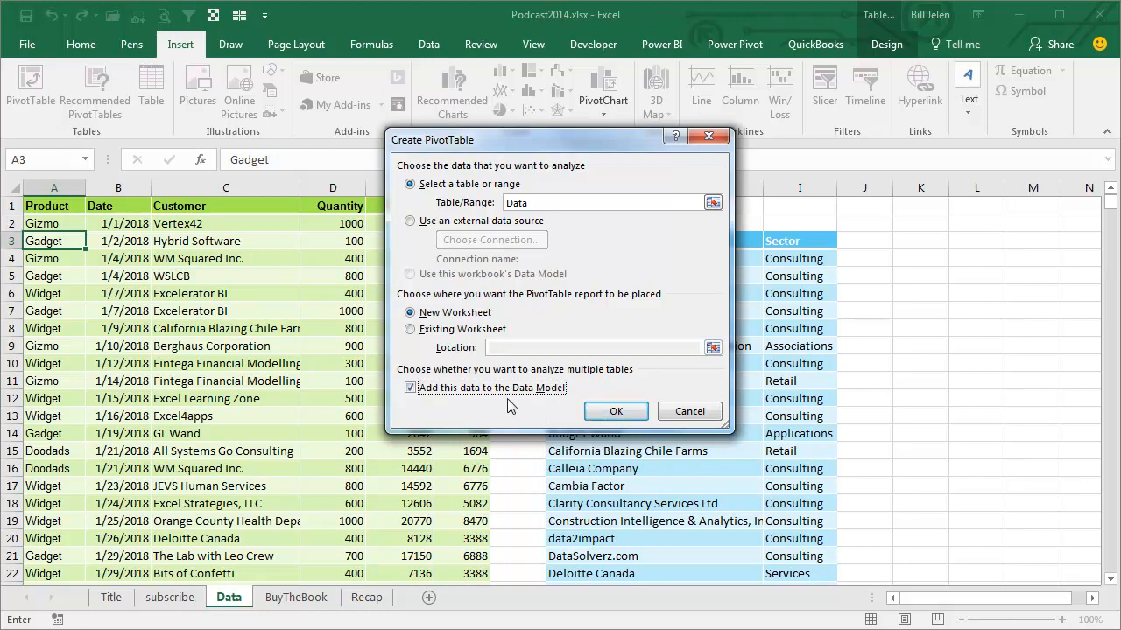
pyautogui.click(614, 413)
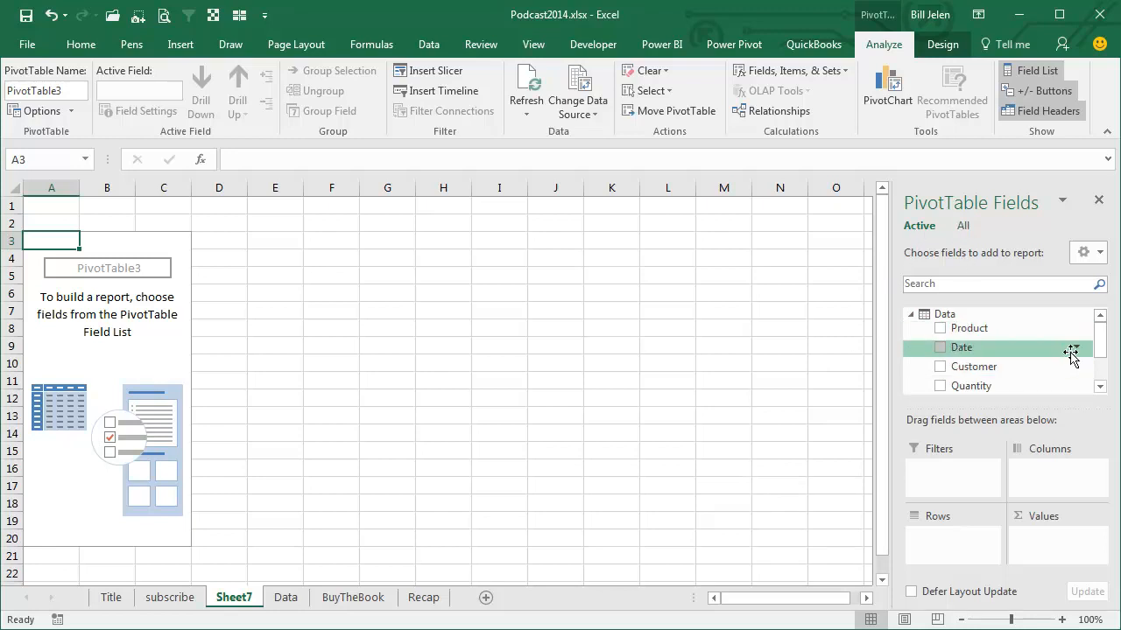
# Add Revenue to the PivotTable values and the Sector field from the Sectors table to the rows
pyautogui.moveTo(1099, 326); pyautogui.dragTo(1100, 353)
pyautogui.click(940, 368)
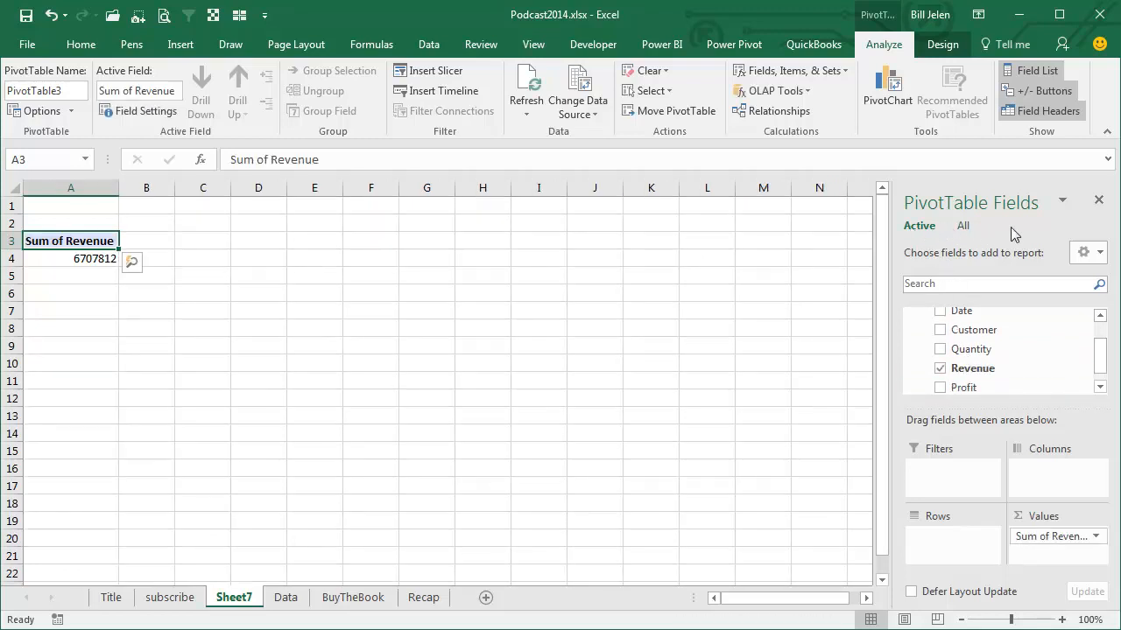
pyautogui.click(962, 229)
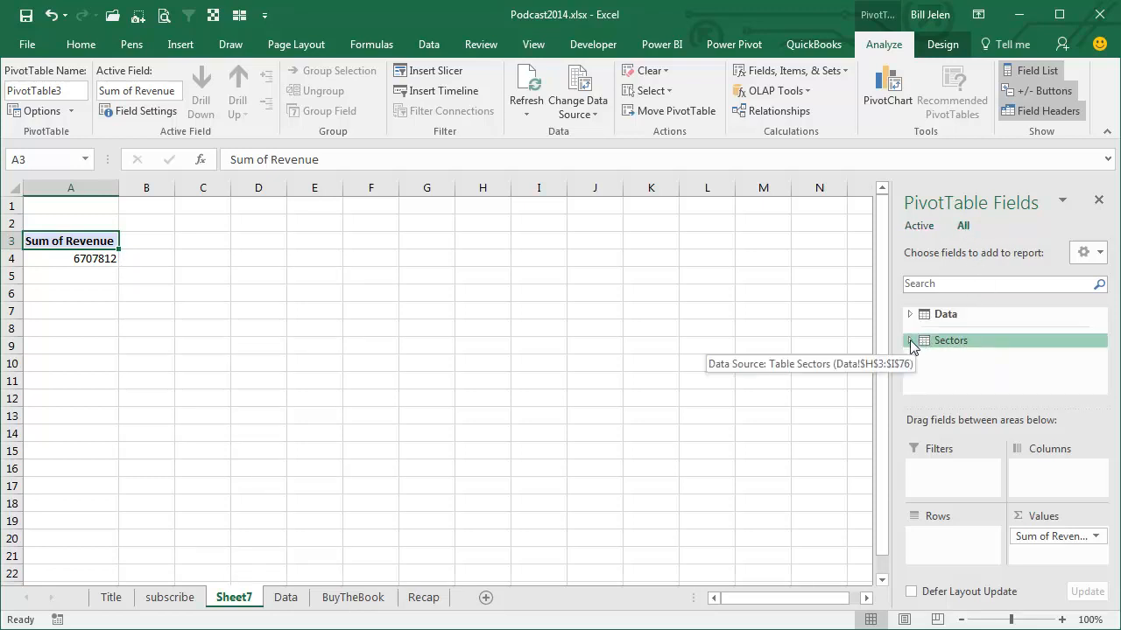
pyautogui.click(910, 341)
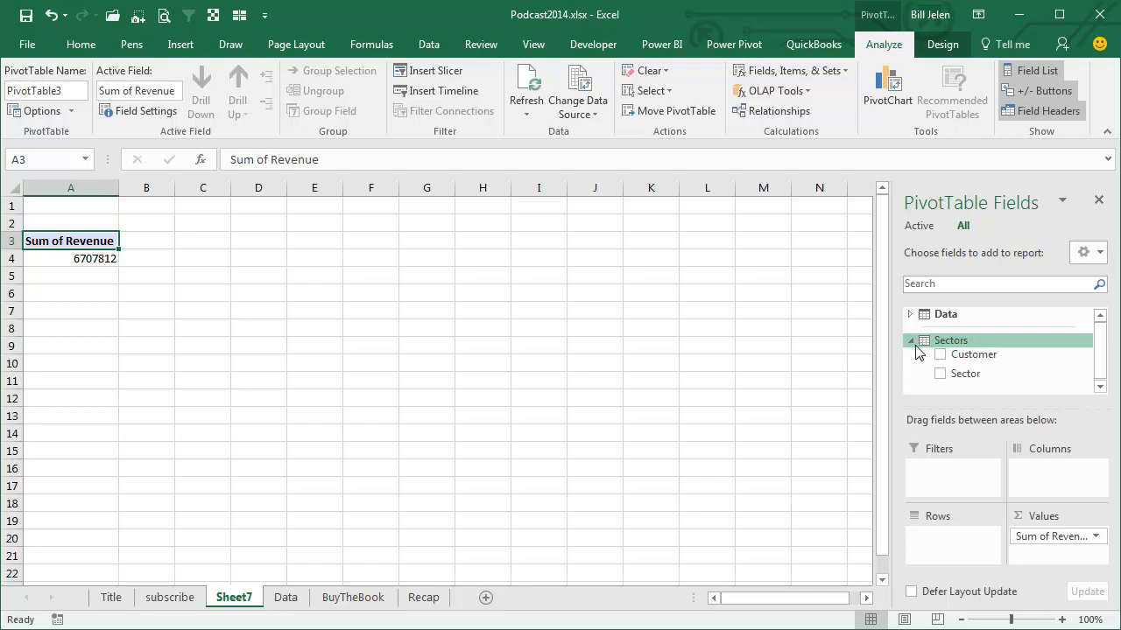
pyautogui.moveTo(964, 378); pyautogui.dragTo(962, 541)
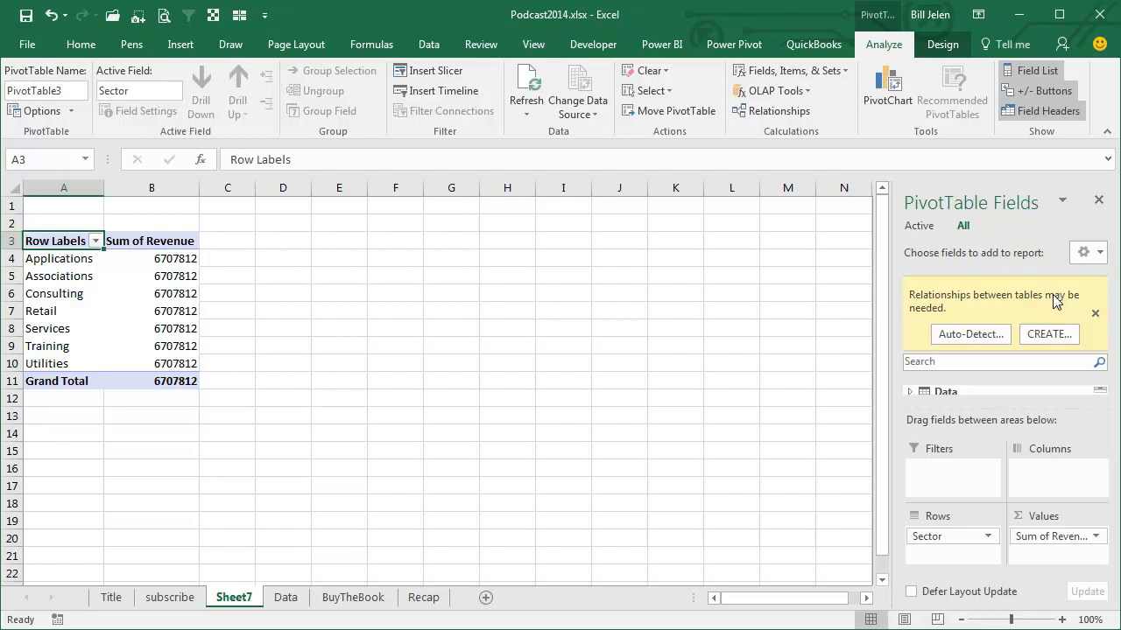
# Define a relationship linking Customer in the Data table to Customer in the Sectors table, and cancel it without creating it
pyautogui.click(1038, 339)
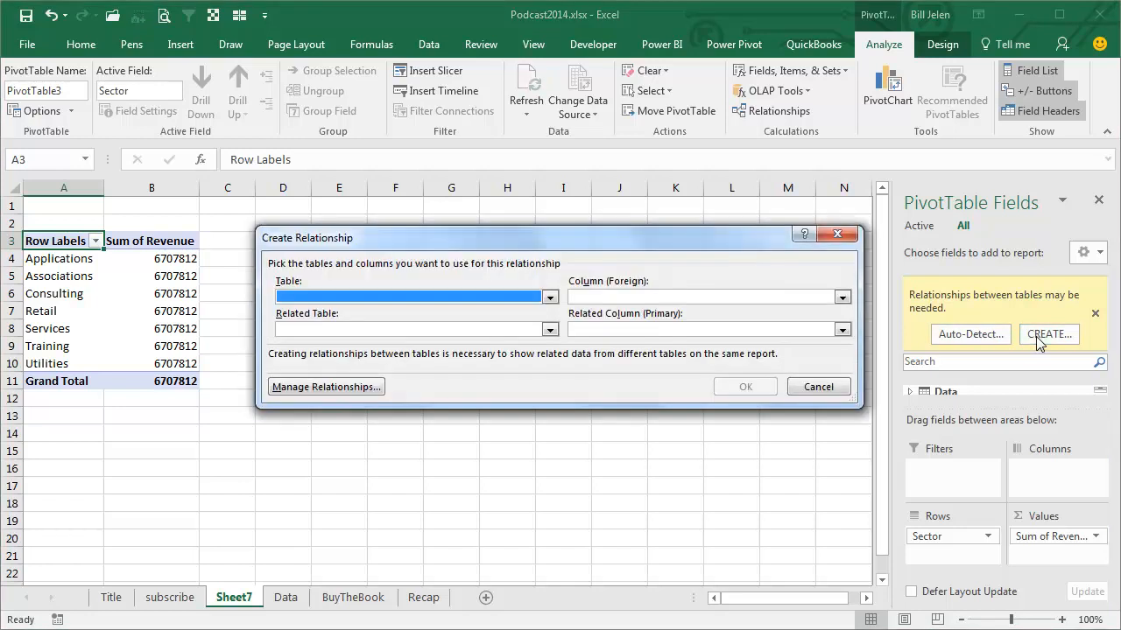
pyautogui.click(550, 297)
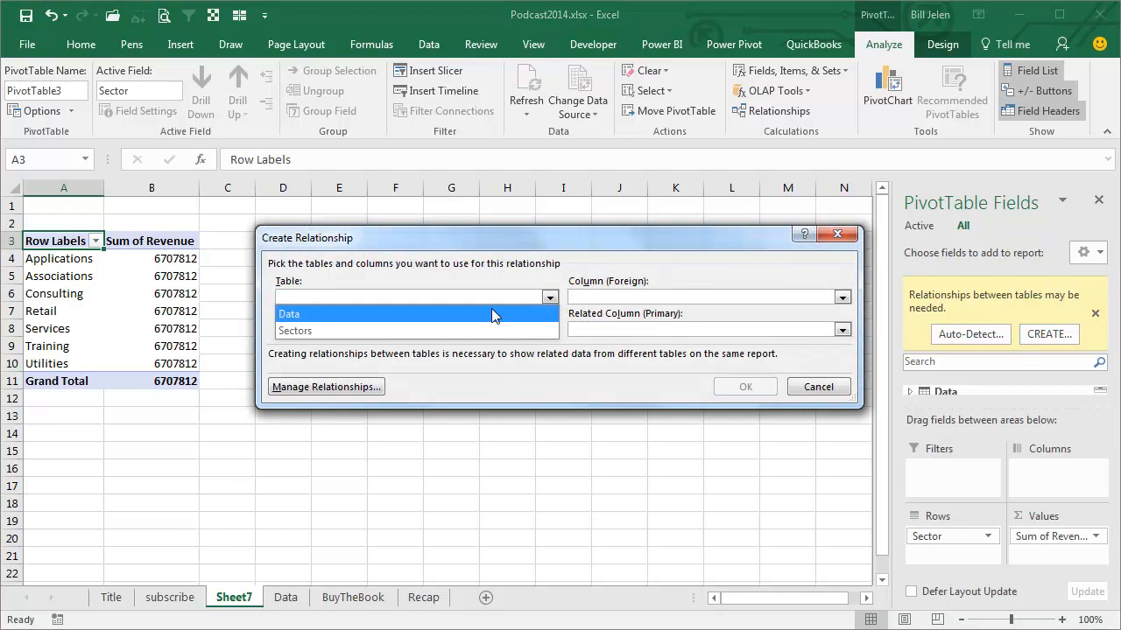
pyautogui.click(309, 322)
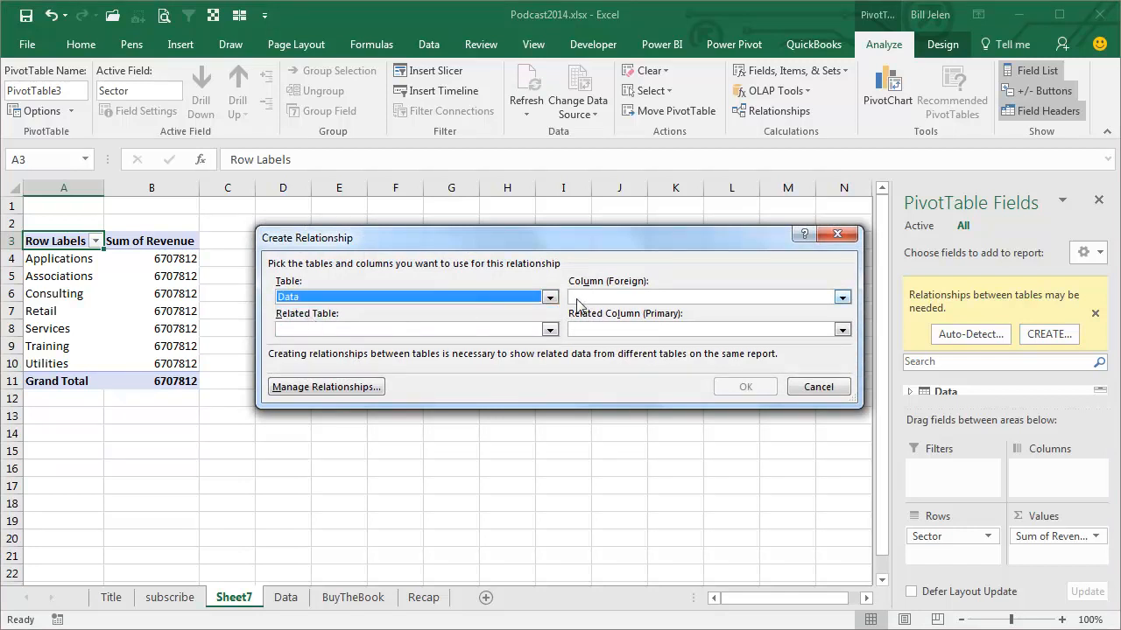
pyautogui.click(584, 300)
pyautogui.click(585, 315)
pyautogui.click(549, 329)
pyautogui.click(319, 367)
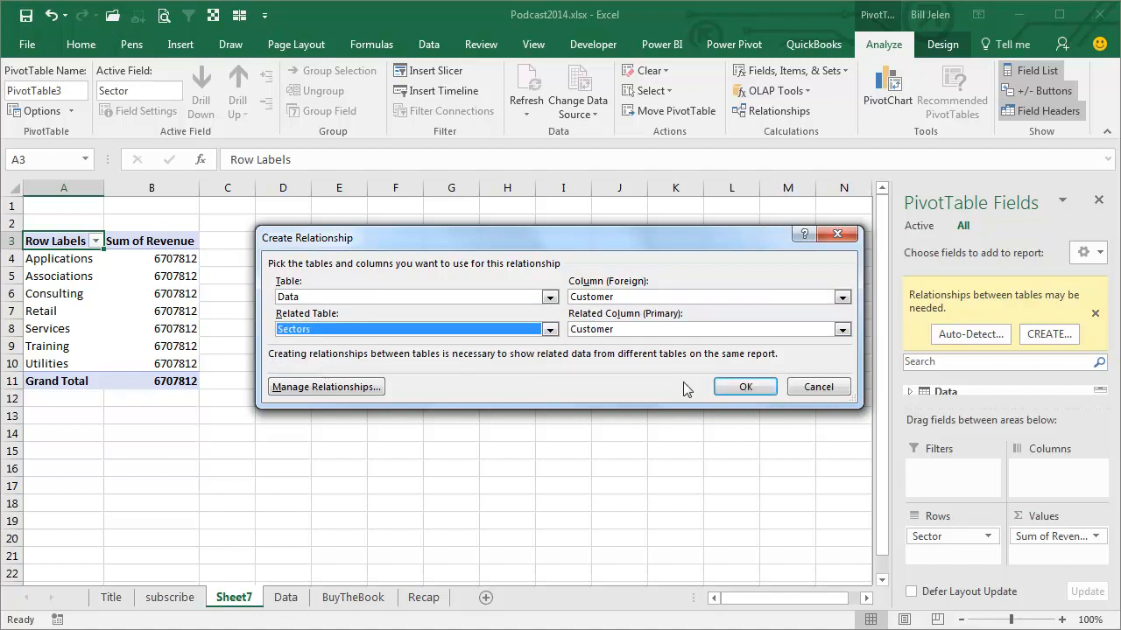
pyautogui.click(830, 388)
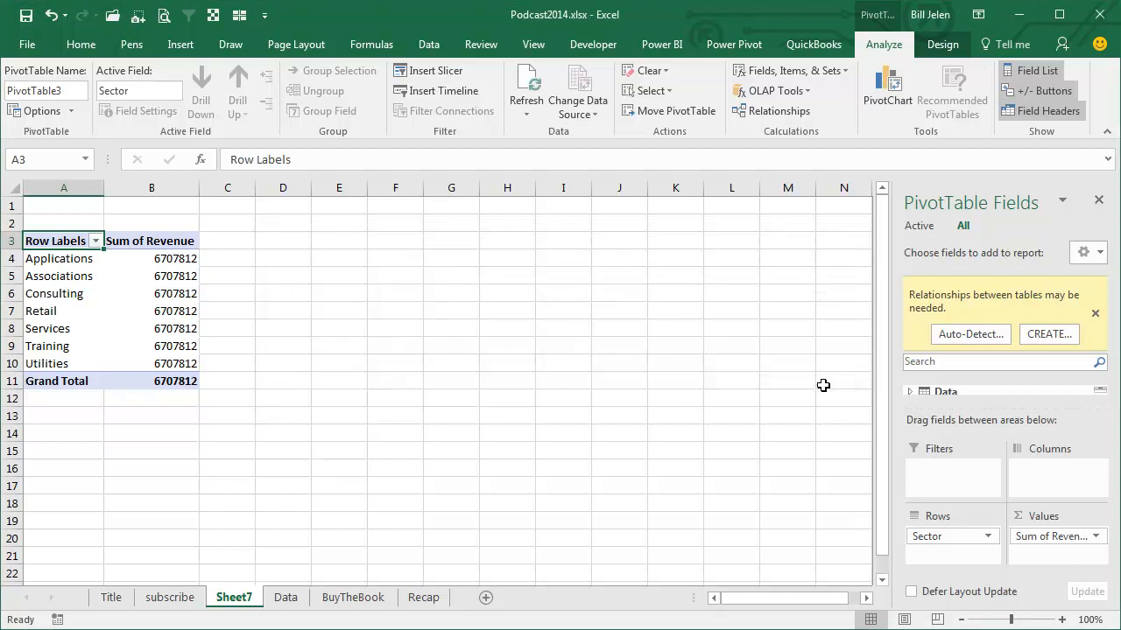
# Auto-detect the relationship between the PivotTable's Data and Sectors tables and close the detection dialog
pyautogui.click(970, 338)
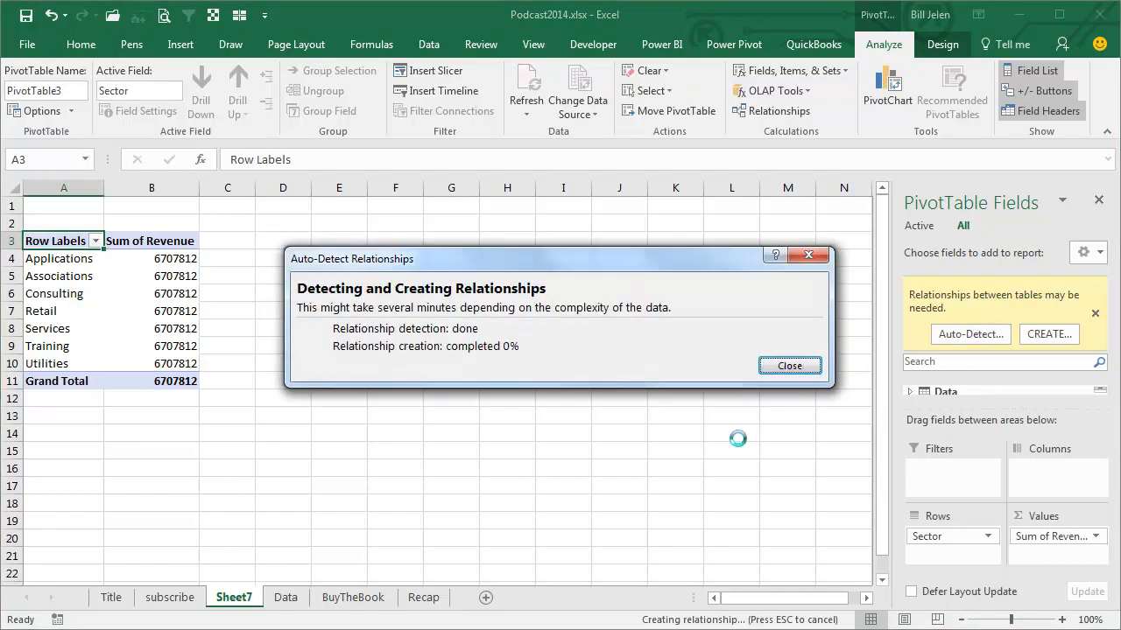
pyautogui.click(765, 370)
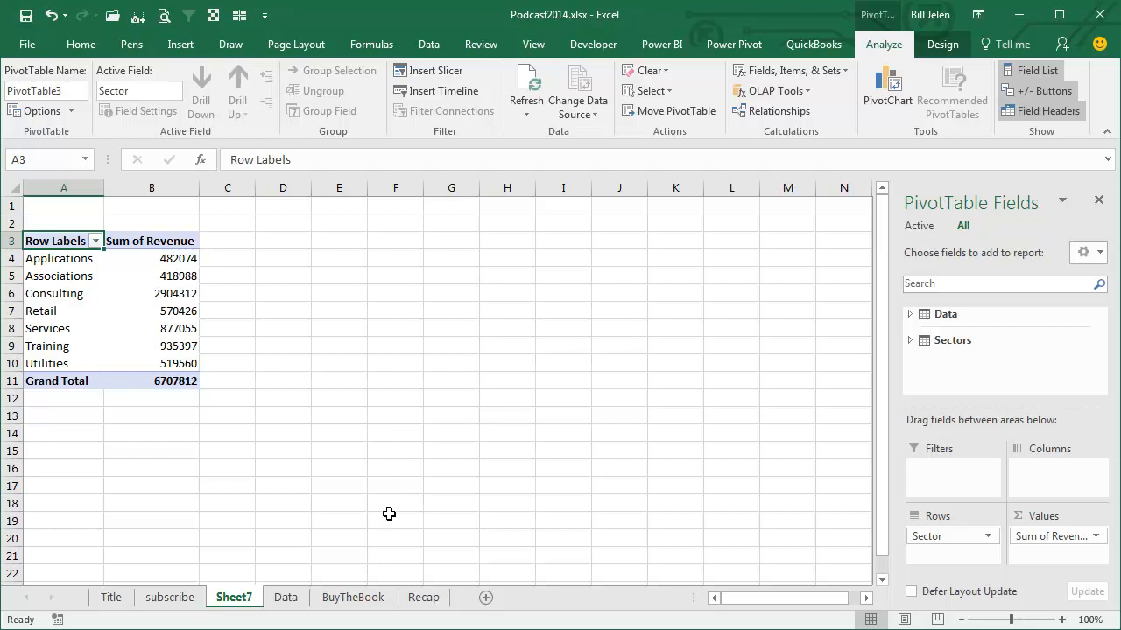
# View the BuyTheBook sheet and read the episode summary on the Recap sheet
pyautogui.click(361, 600)
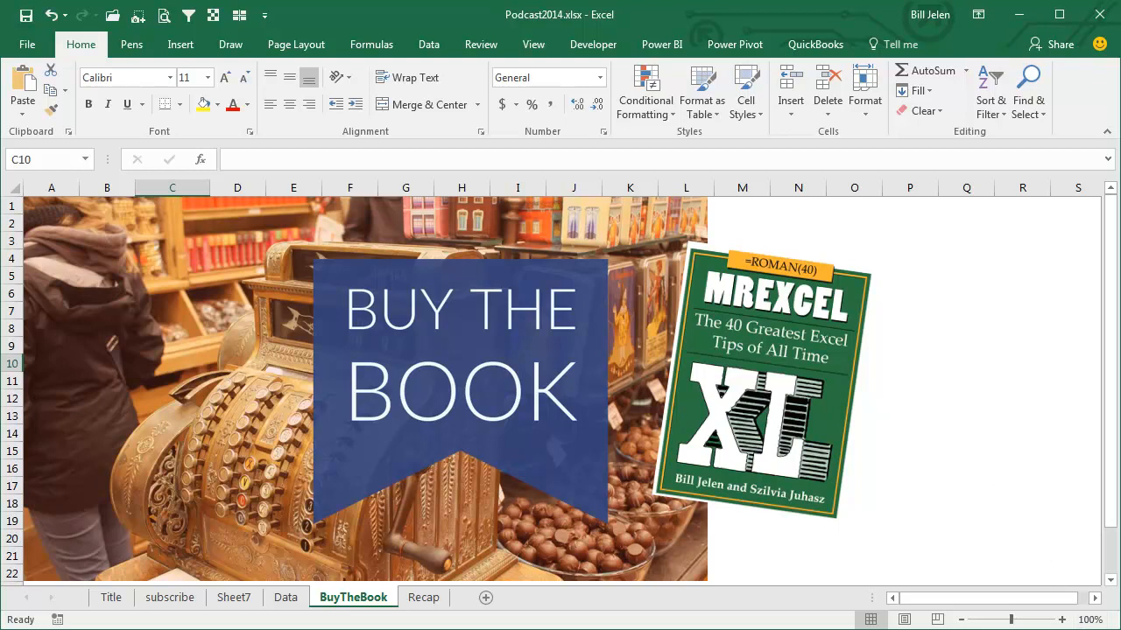
pyautogui.click(423, 597)
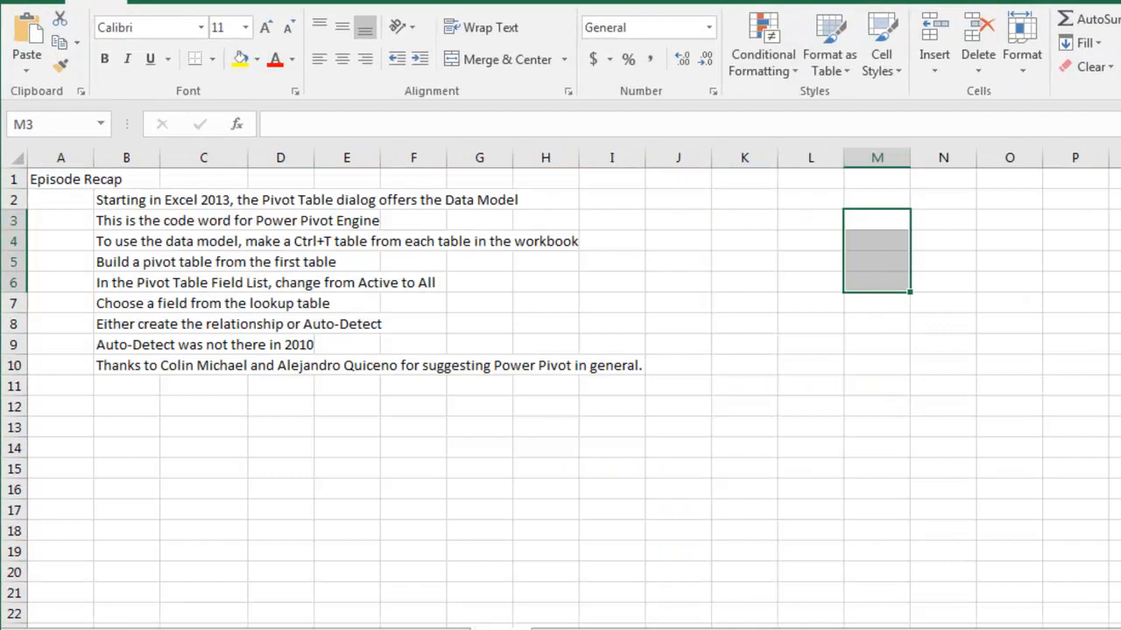